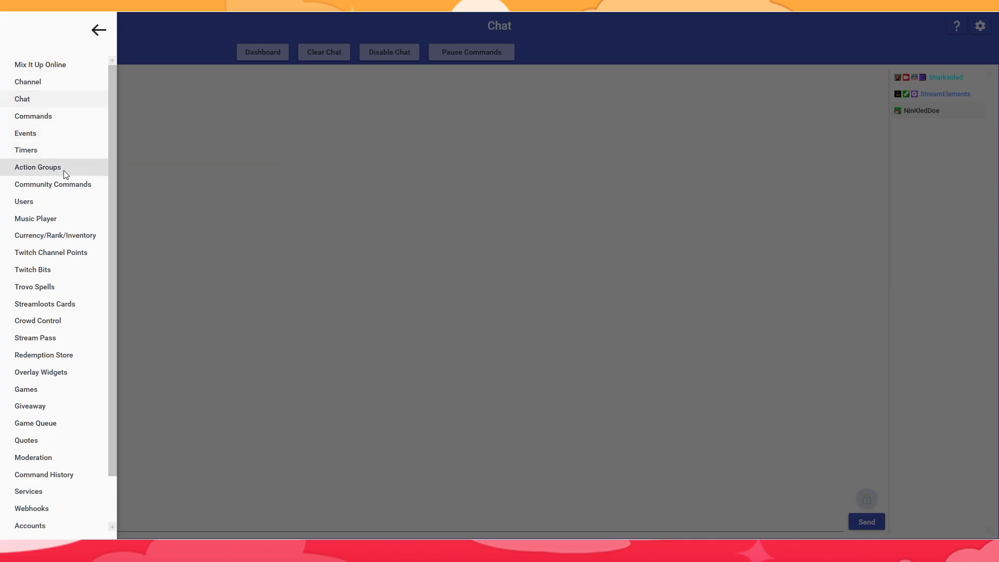
- Create a new action group, enlarge its editor window, and name it cat
click(63, 170)
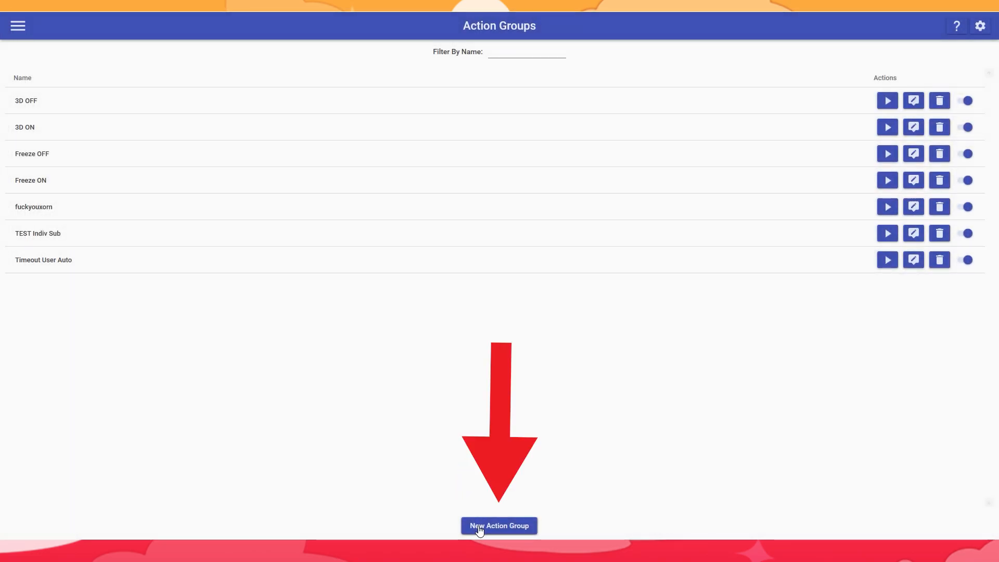
click(533, 530)
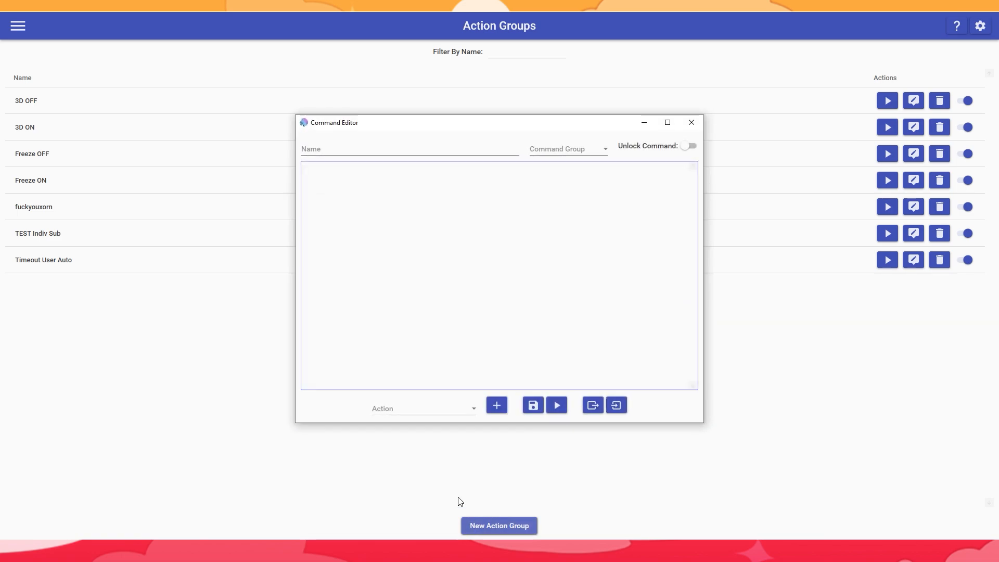
drag(301, 420, 248, 465)
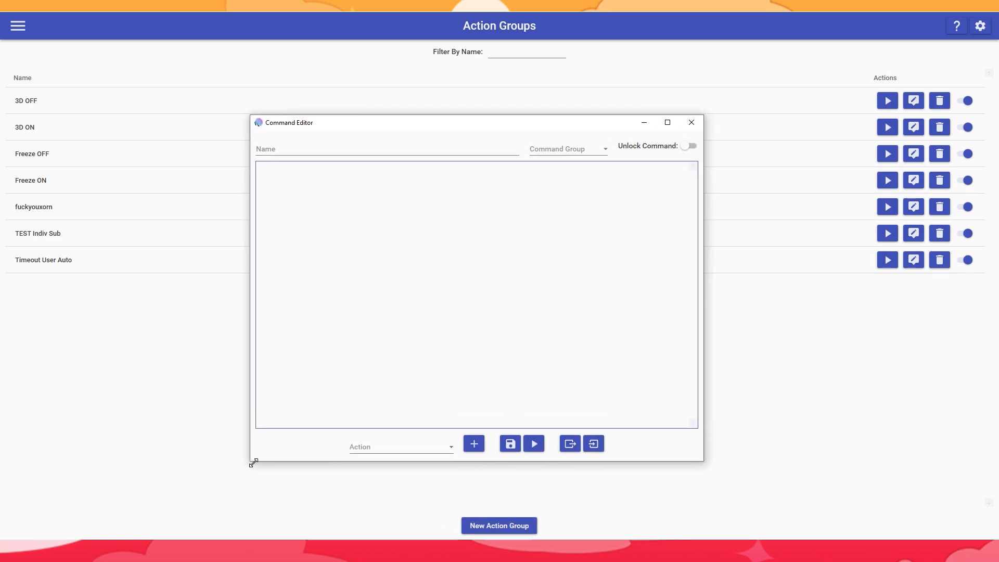
drag(298, 128, 313, 117)
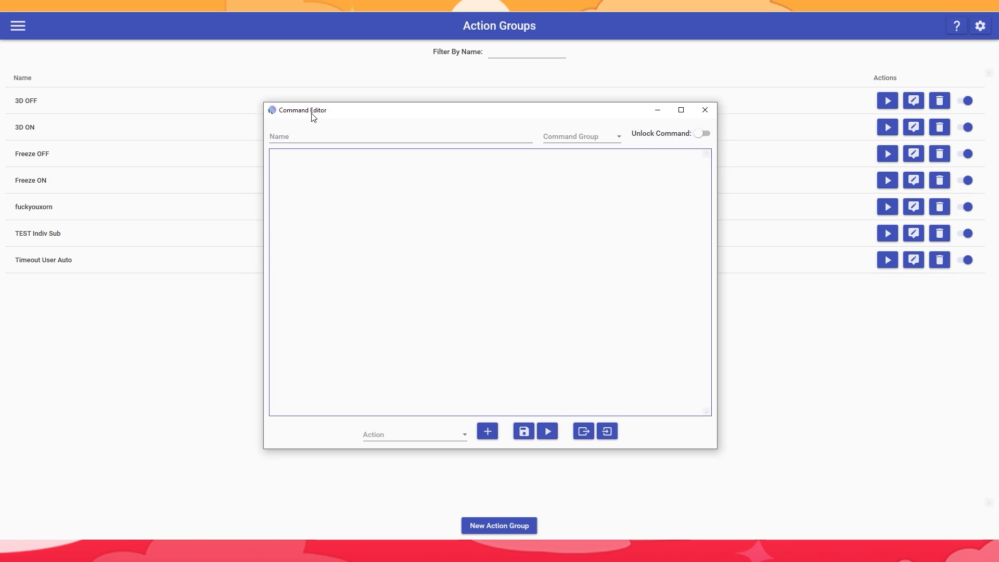
click(287, 136)
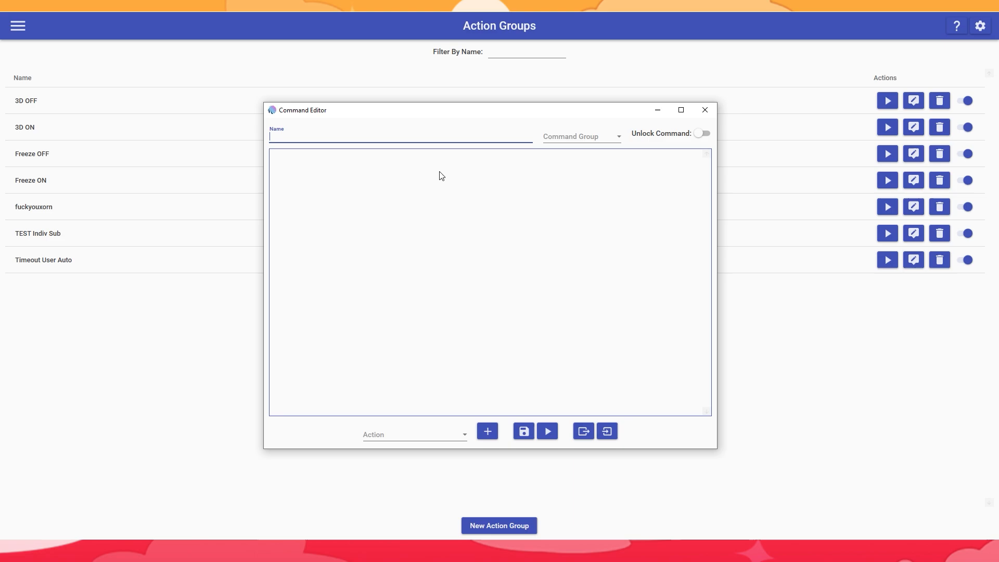
click(290, 137)
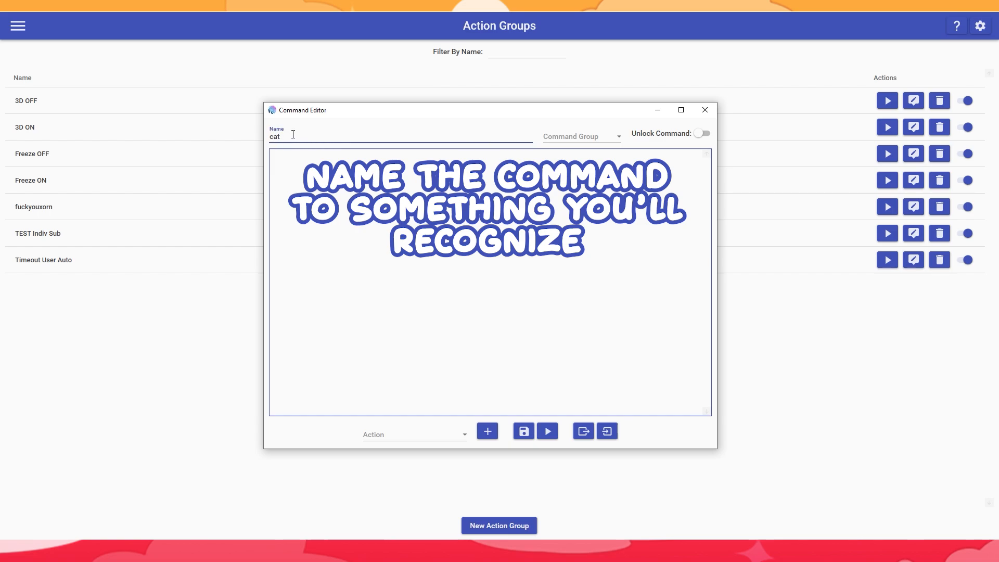
- Add an Overlay (Images & Videos) action to the cat action group
click(382, 436)
scroll(408, 323, down, 1)
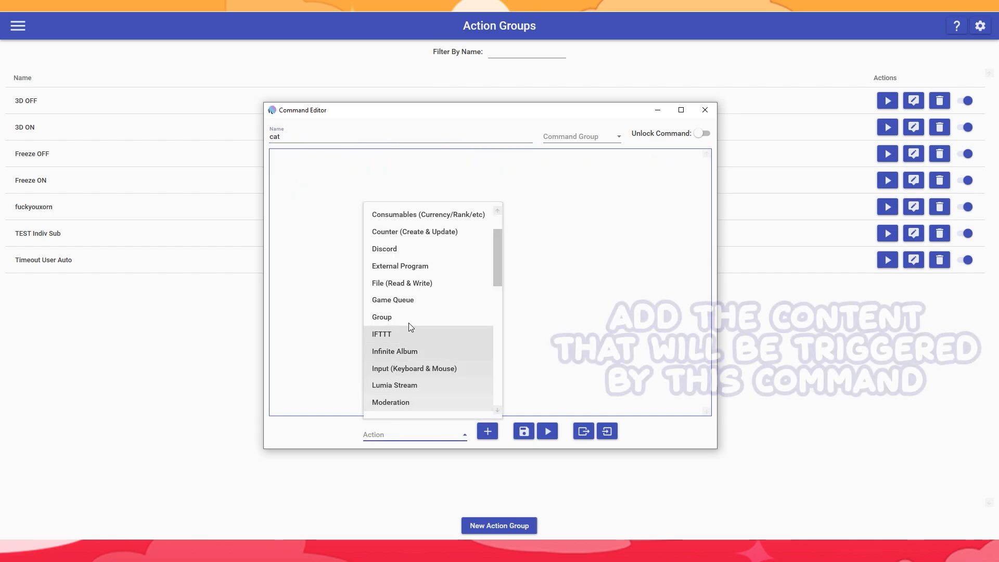
scroll(385, 304, up, 1)
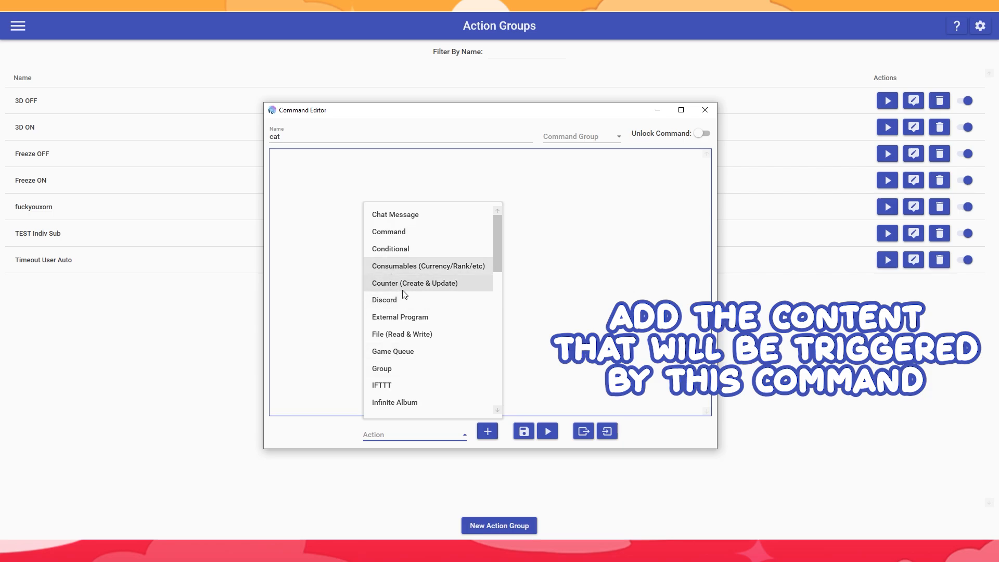
scroll(395, 229, down, 3)
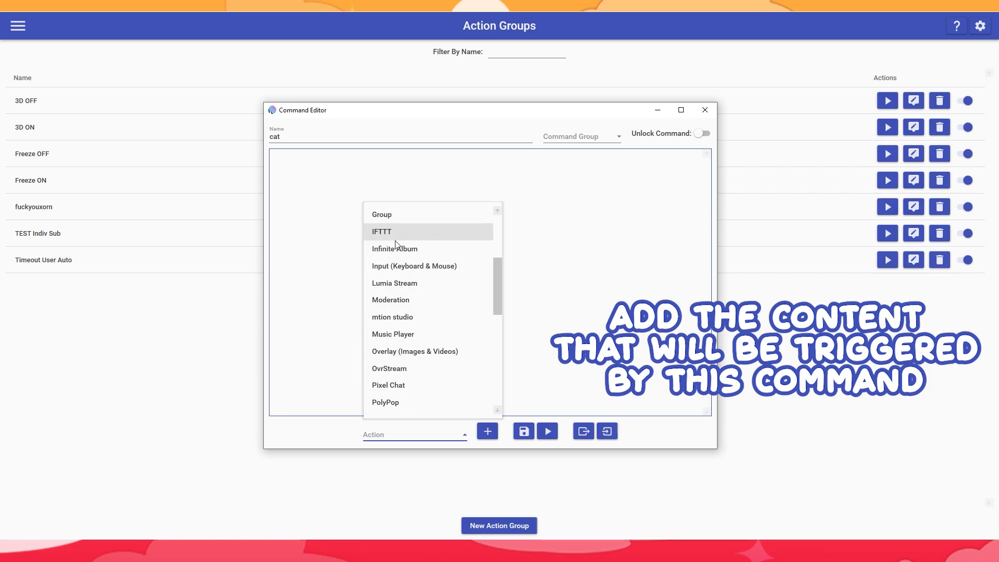
click(402, 351)
click(488, 431)
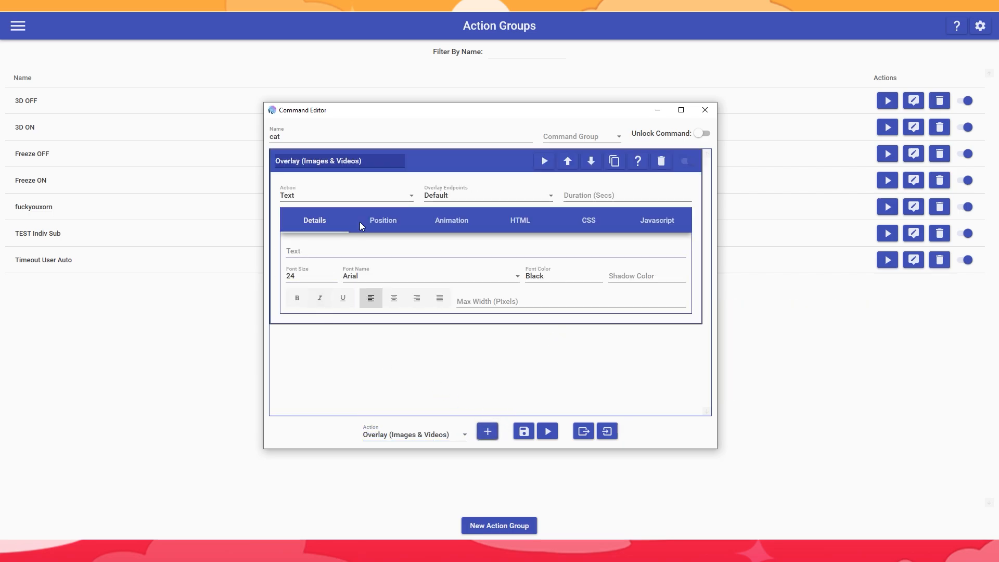
- Make the overlay action a Video and set its file path to funny car short.mp4 in the desktop's Custom Command folder
click(358, 198)
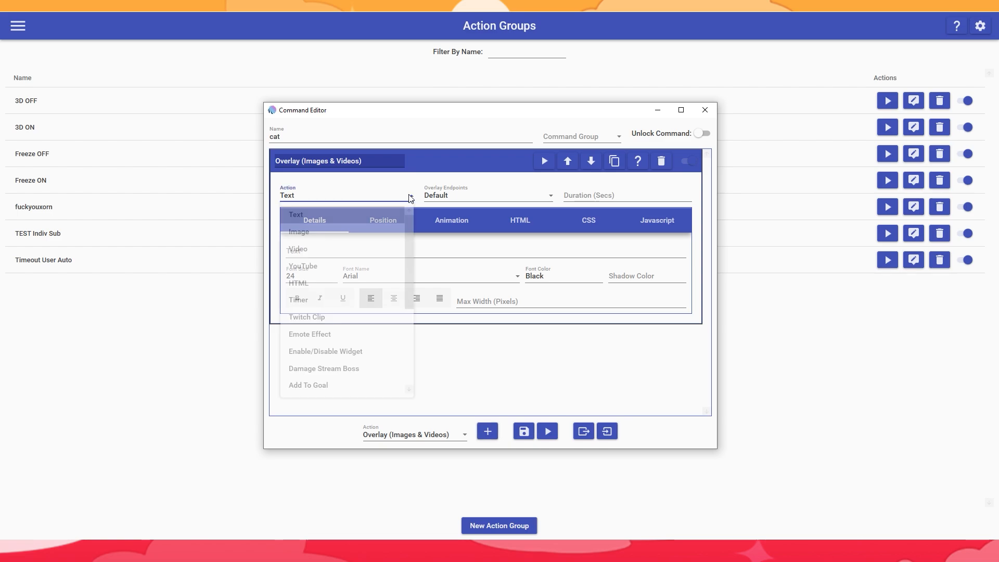
click(304, 248)
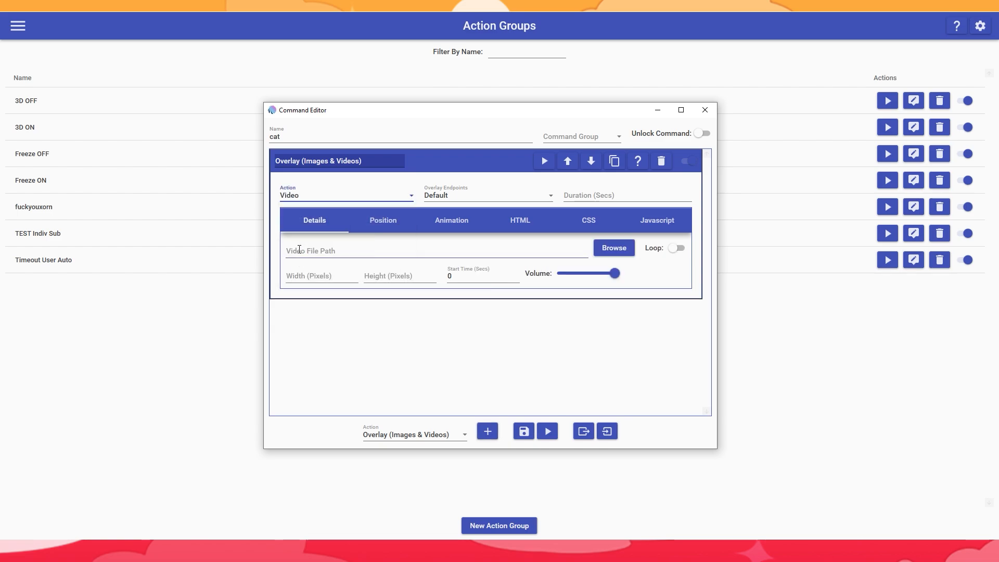
click(509, 253)
text(C:\Users\Mako\Desktop\Custom Command\funny car short.mp4)
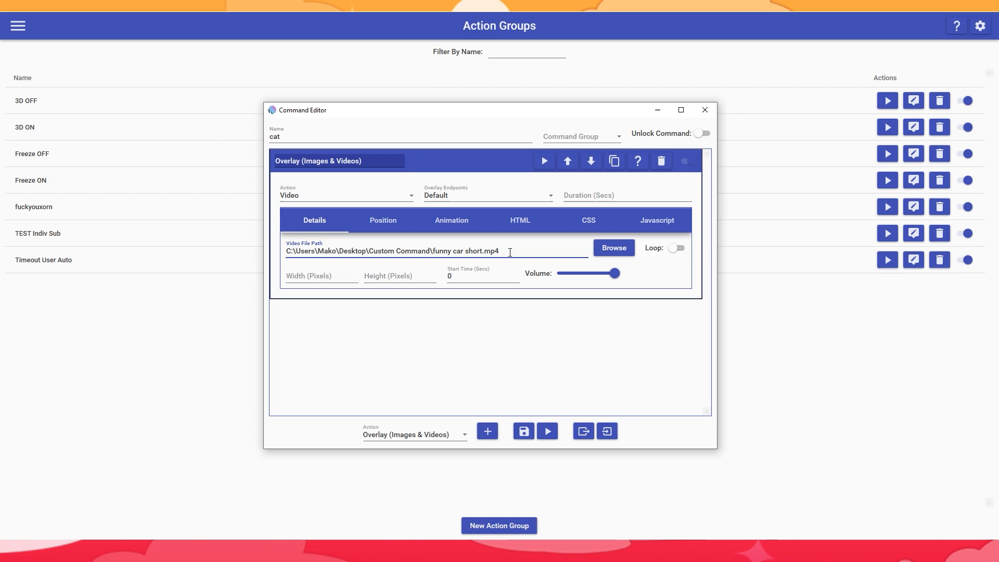
- Set the overlay video's width and height to 500 pixels and its start time to 5 seconds
click(299, 278)
click(387, 277)
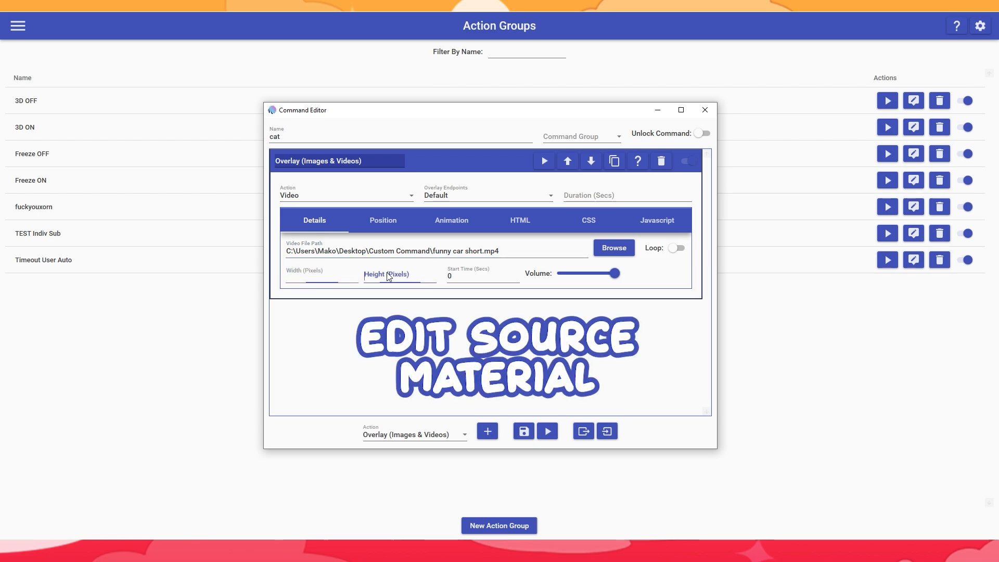
click(329, 275)
text(500)
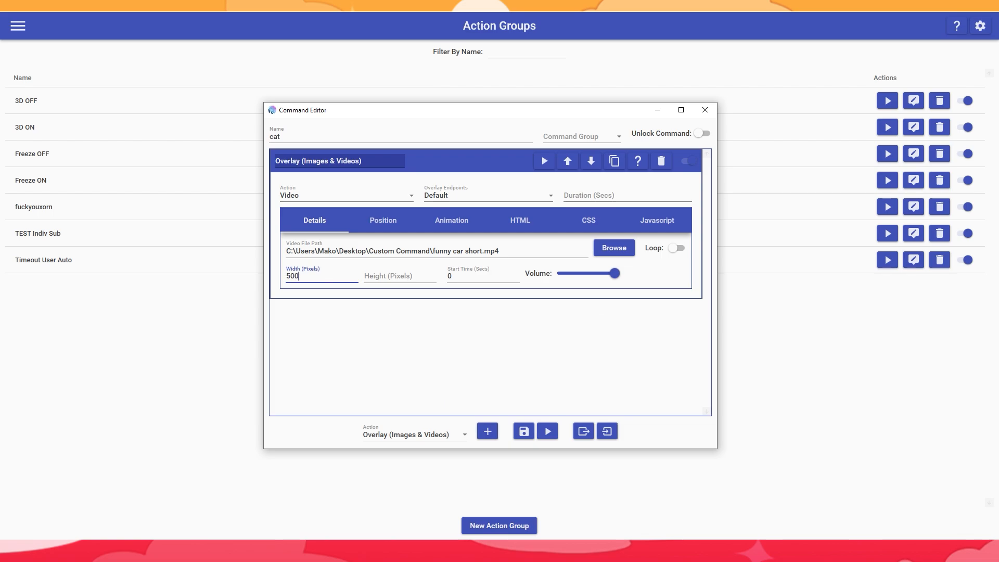
click(393, 274)
text(500)
key(Tab)
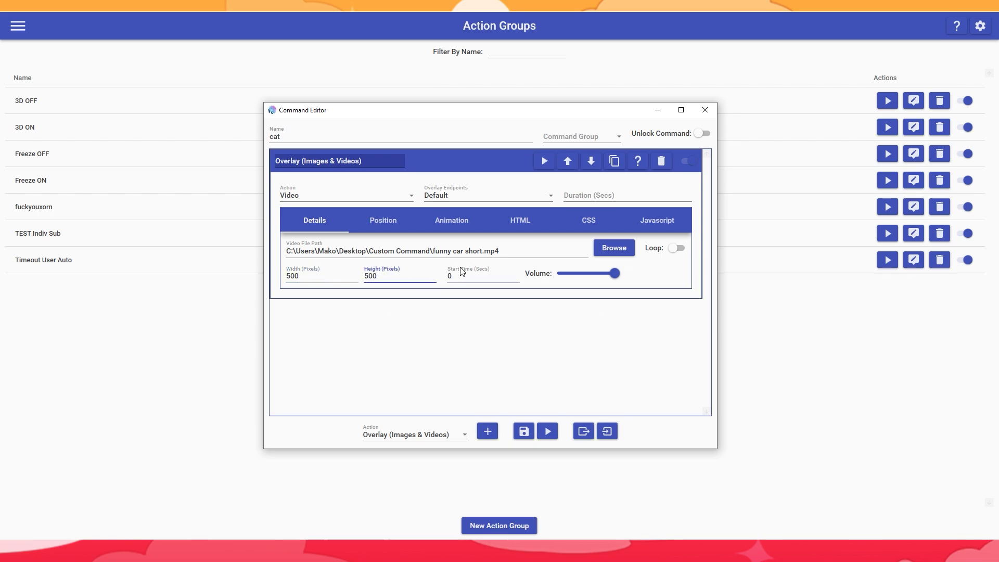
- Review the overlay video's screen position settings and save the cat action group
click(372, 222)
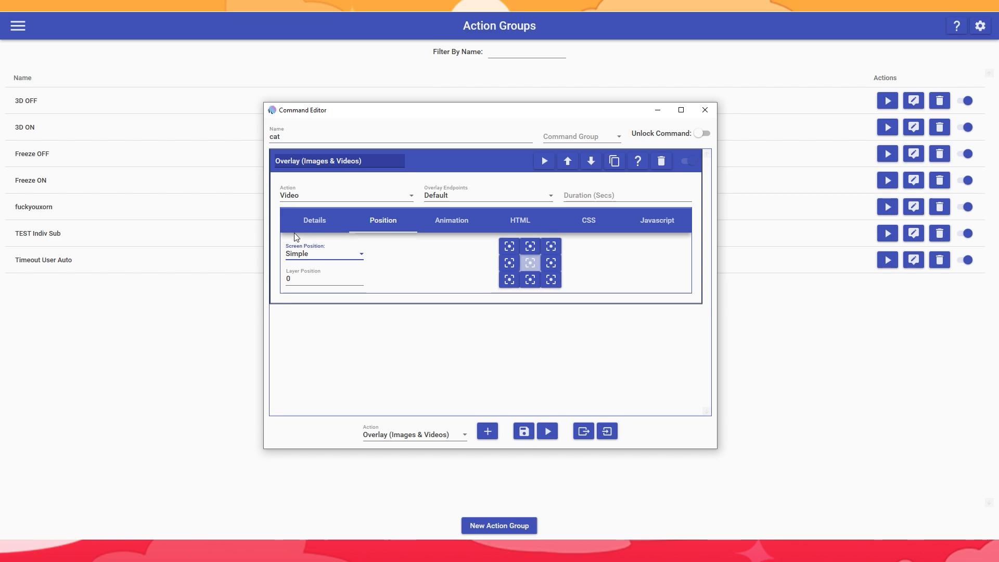
click(310, 229)
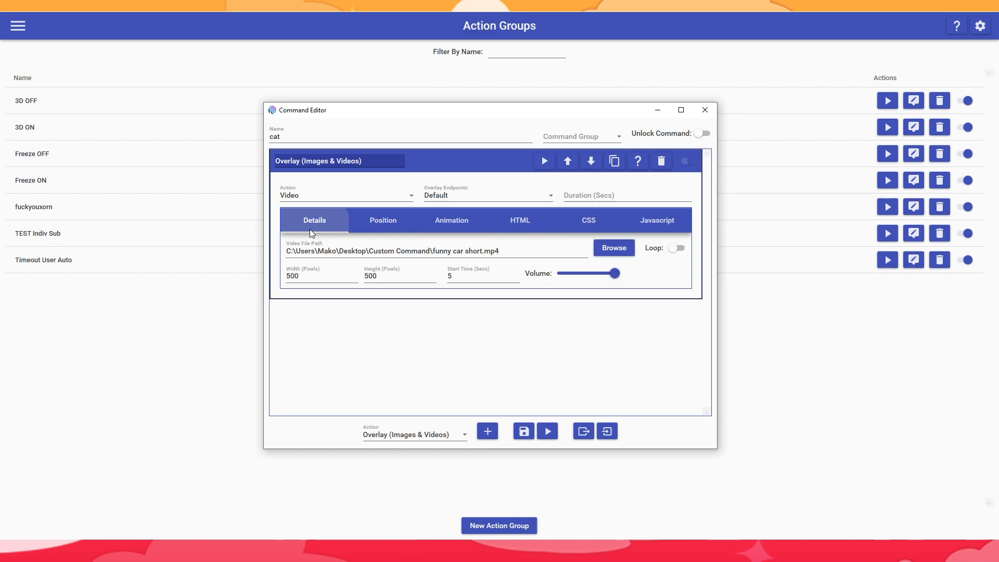
click(524, 433)
- Start a new custom command in the Commands section and maximize its editor
click(17, 30)
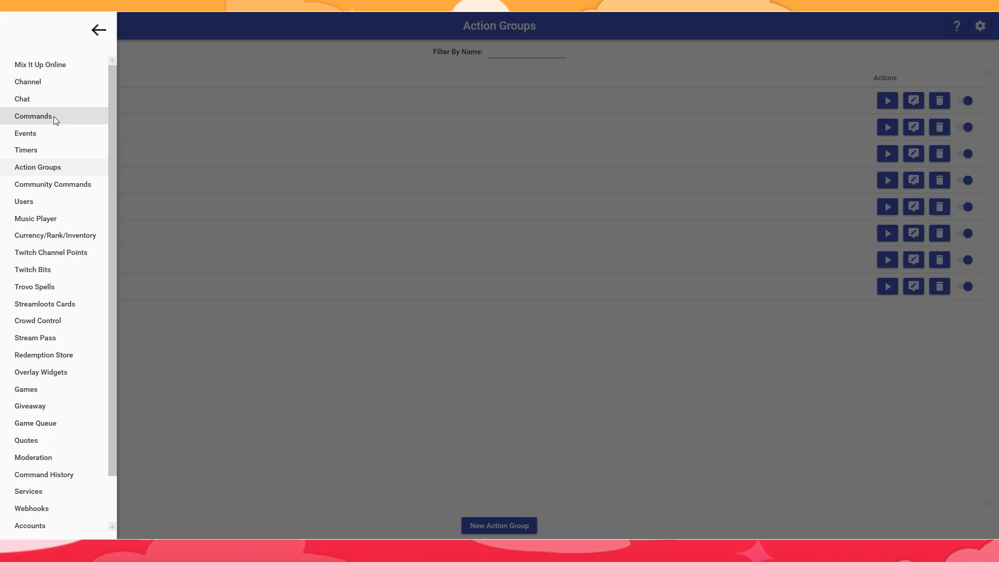
click(54, 116)
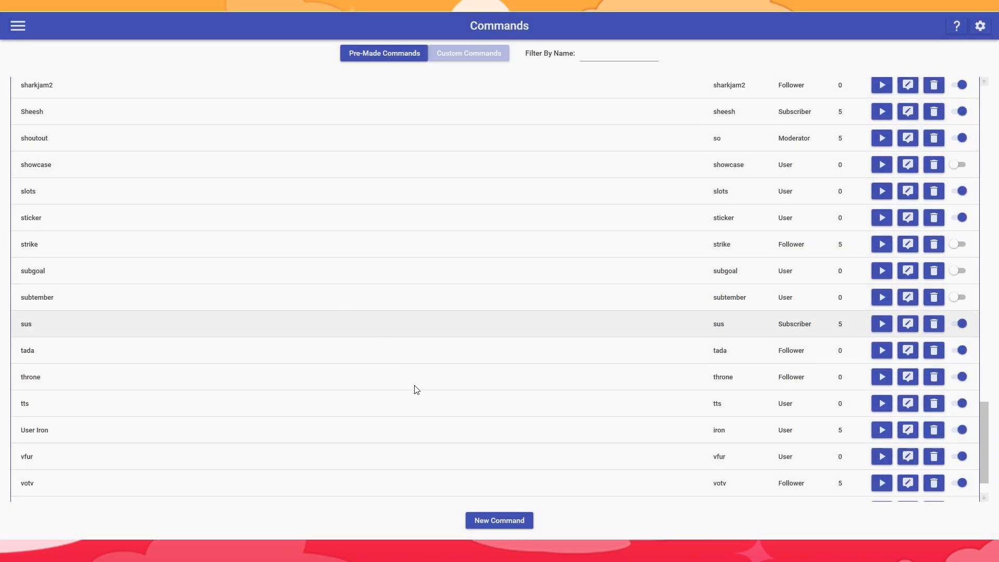
click(482, 521)
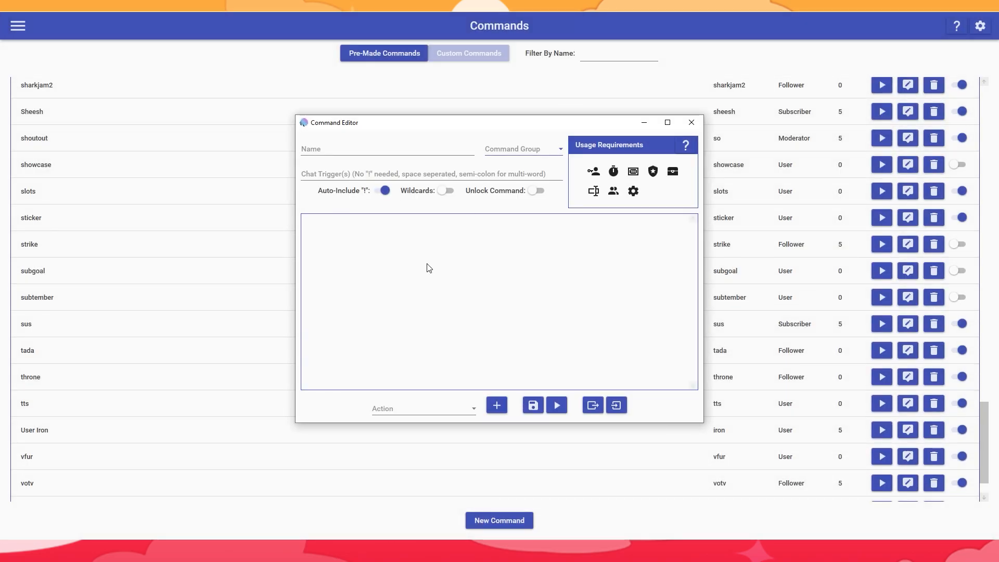
click(667, 123)
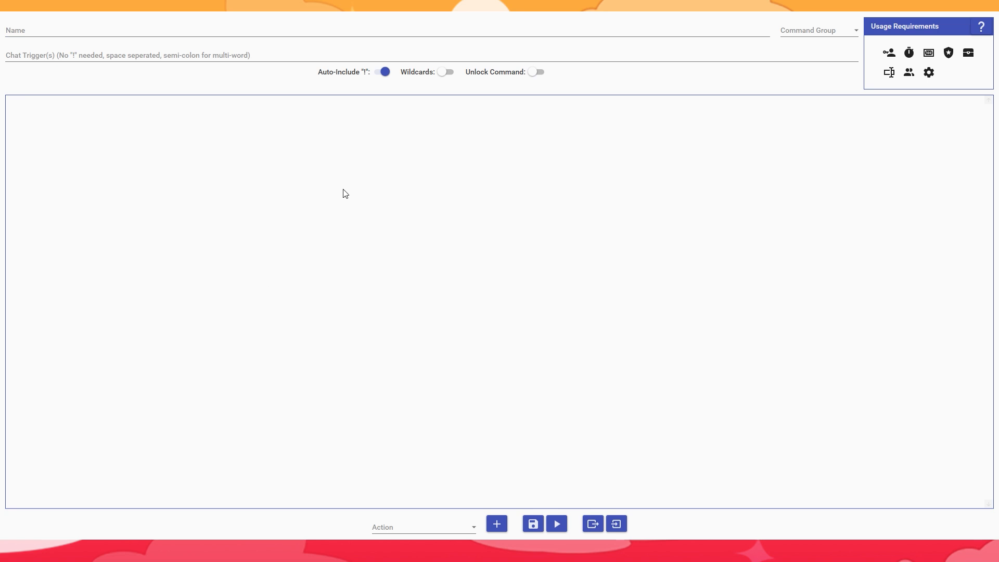
- Name the new command Cat and set its chat trigger to funnycat
click(40, 27)
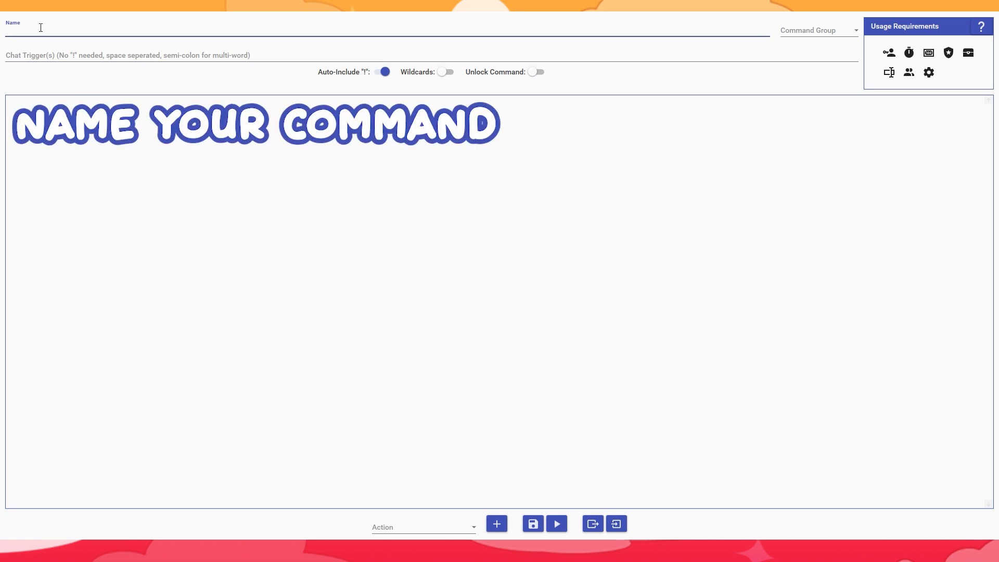
text(Cat)
click(50, 57)
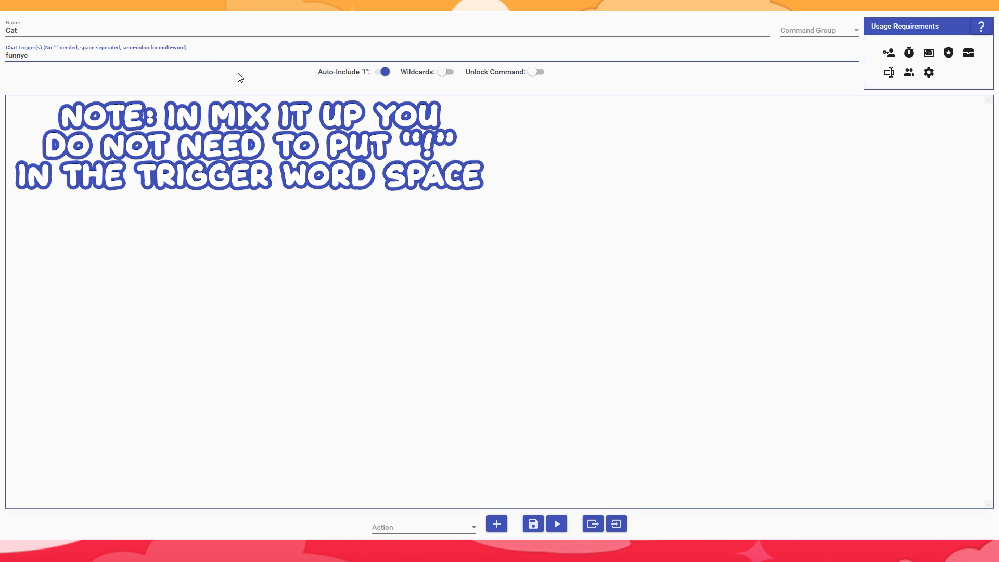
click(235, 153)
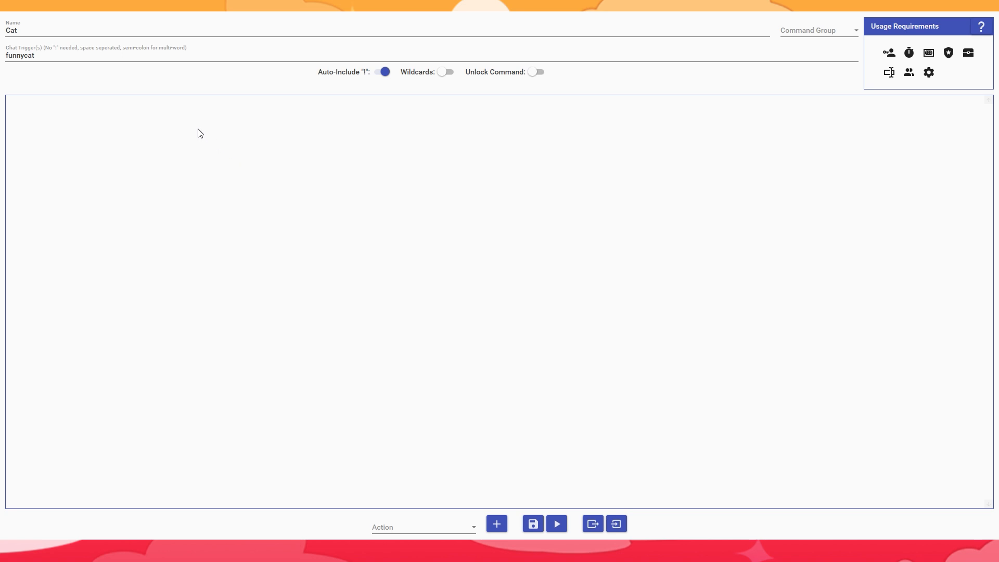
click(29, 46)
click(26, 57)
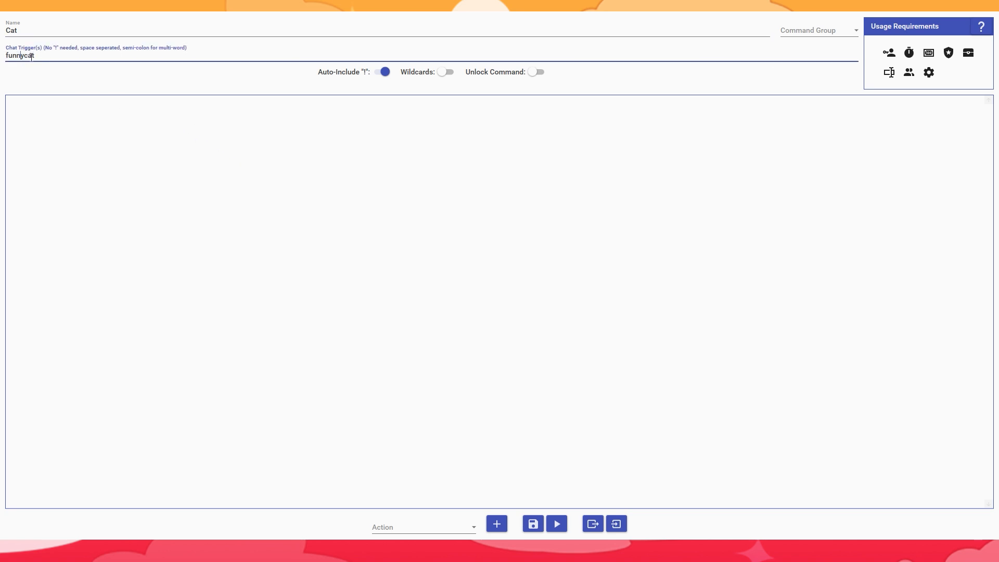
click(382, 246)
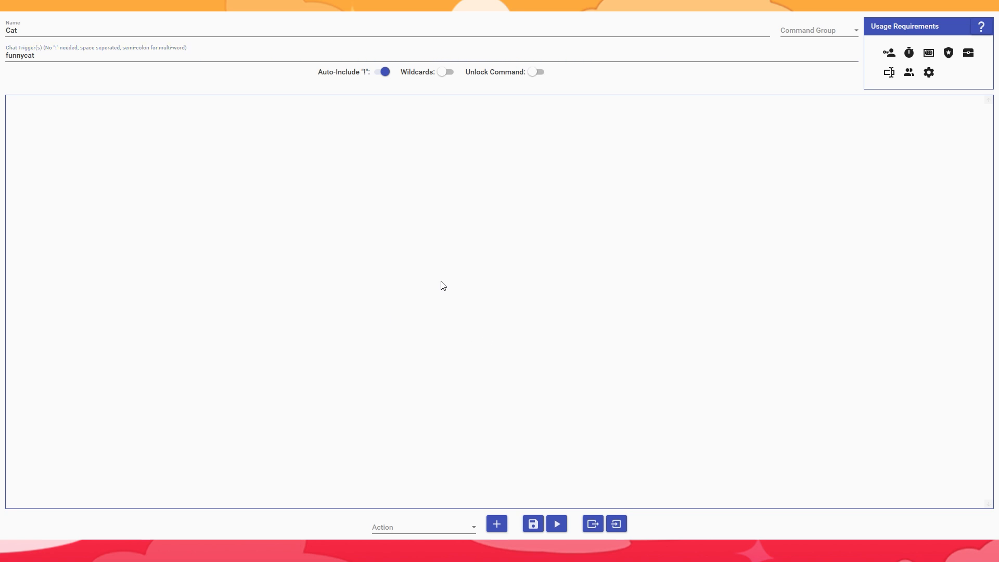
- Add a Conditional action to the Cat command
click(408, 528)
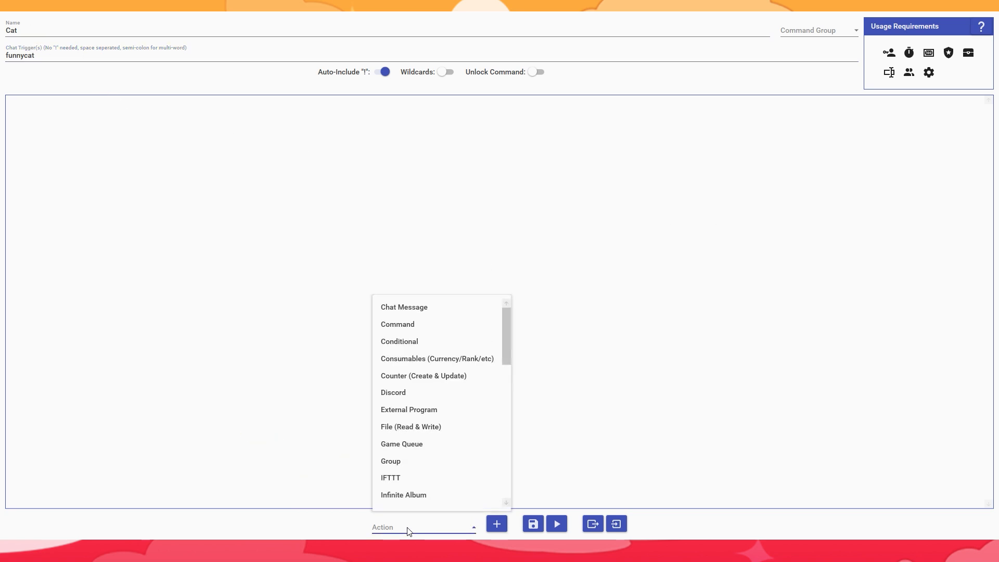
scroll(420, 327, down, 1)
scroll(419, 328, up, 1)
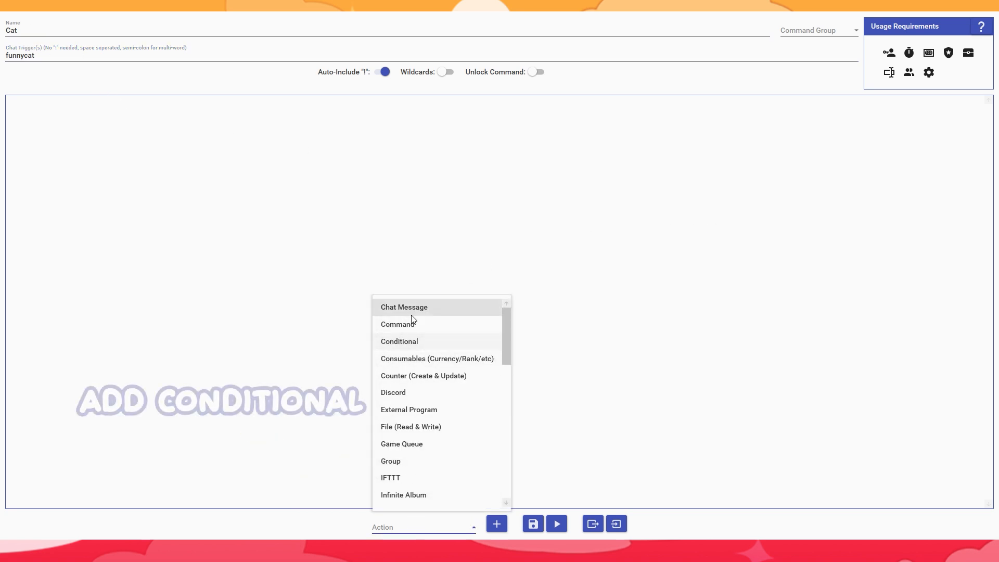
click(425, 342)
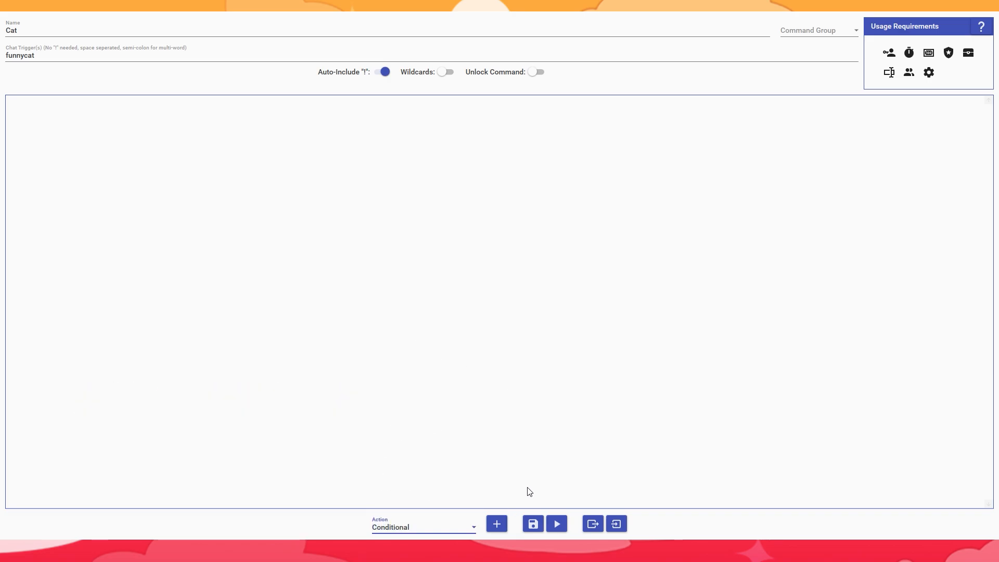
click(497, 525)
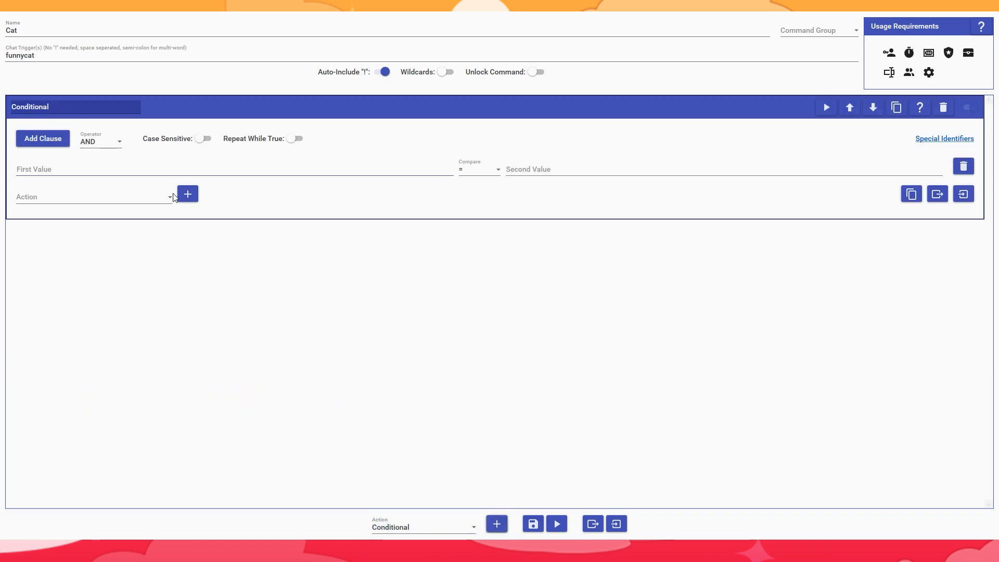
- Set the conditional clause's first value to $username and its second value to the chat member's username
click(42, 168)
text($username)
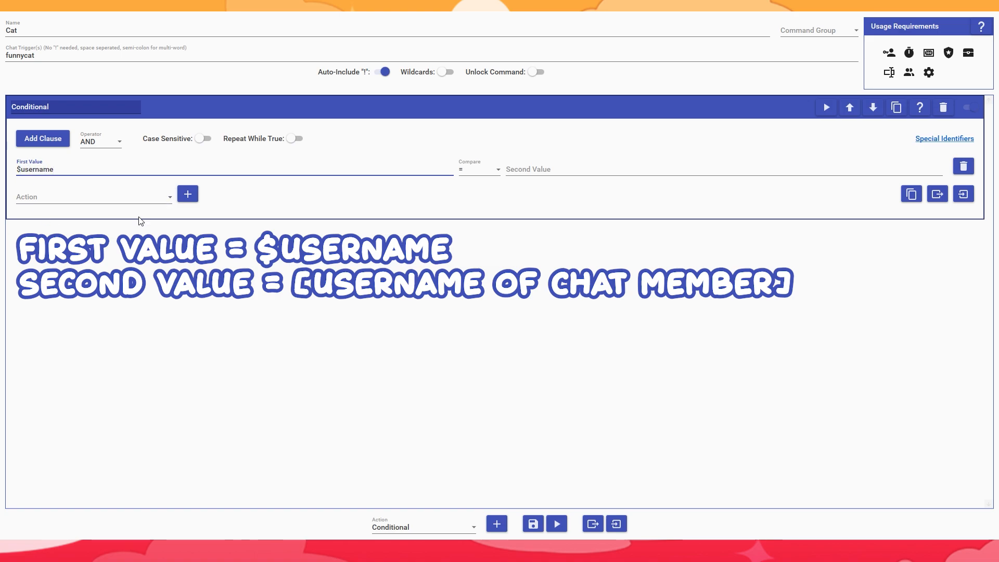
click(515, 171)
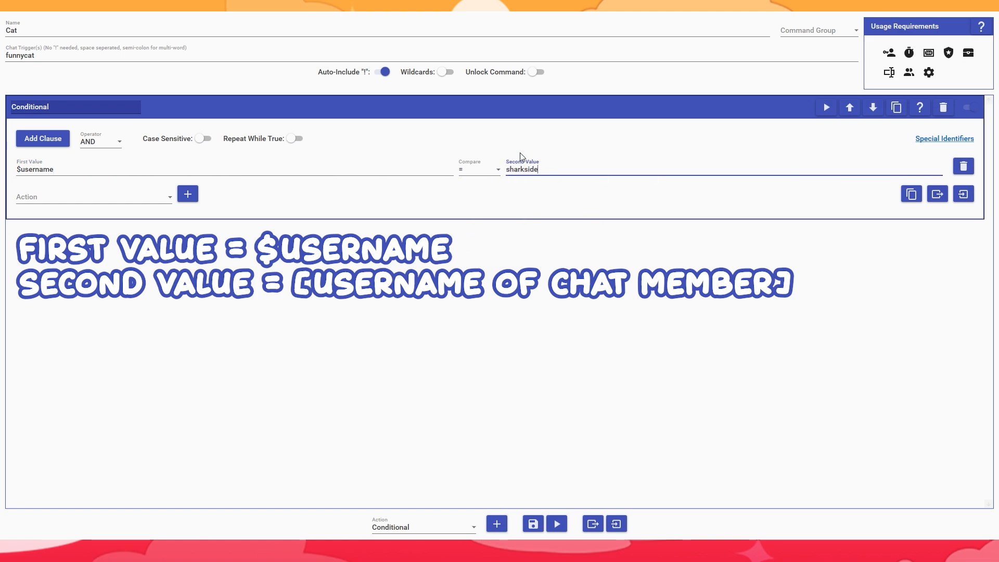
double_click(541, 171)
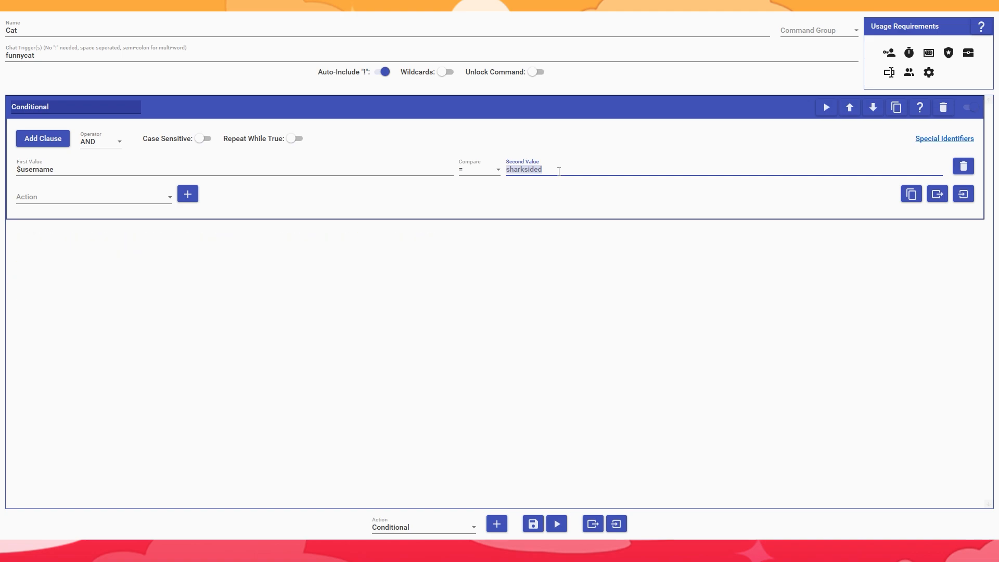
click(424, 204)
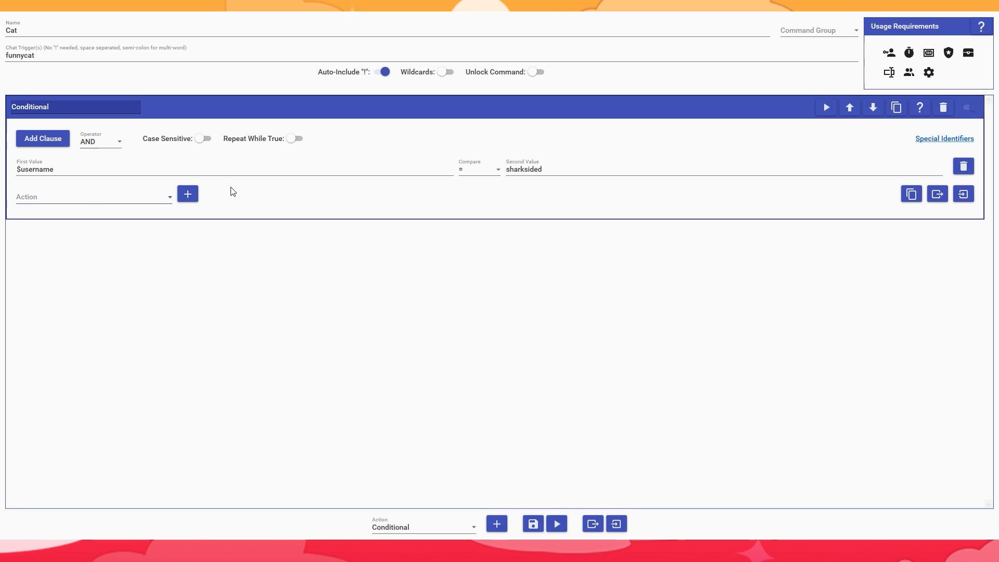
- Add a Command action inside the Conditional action
click(49, 198)
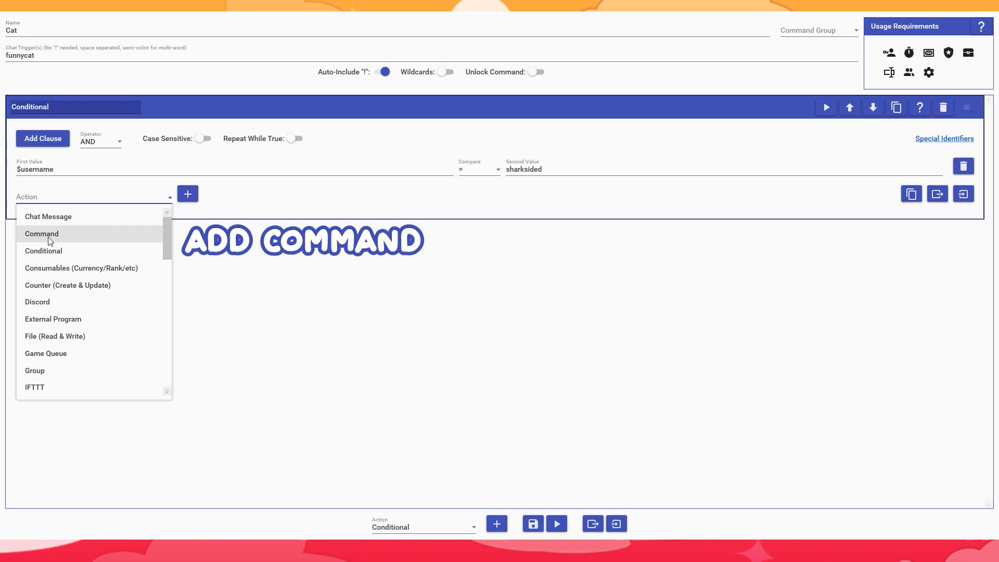
click(78, 198)
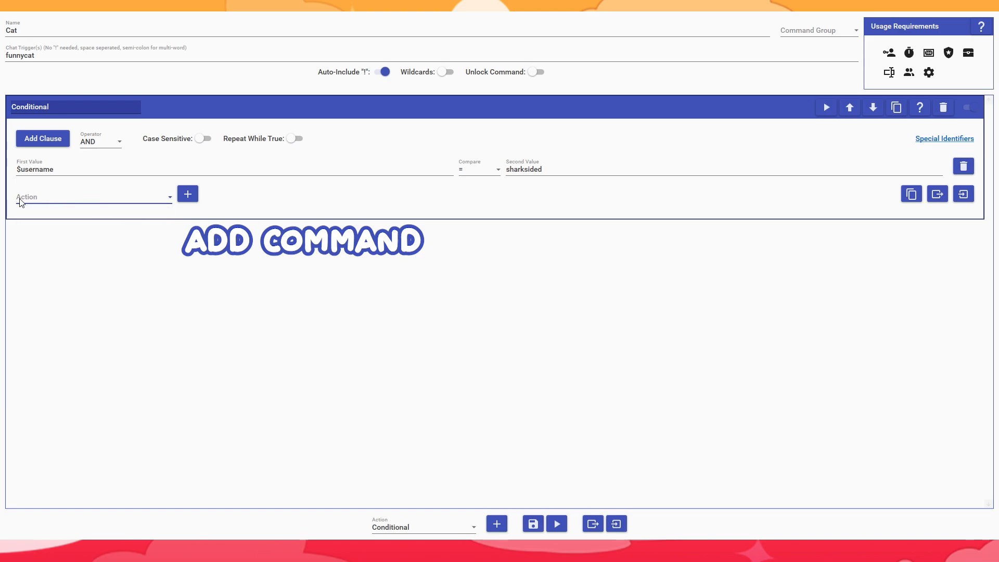
click(164, 203)
click(45, 237)
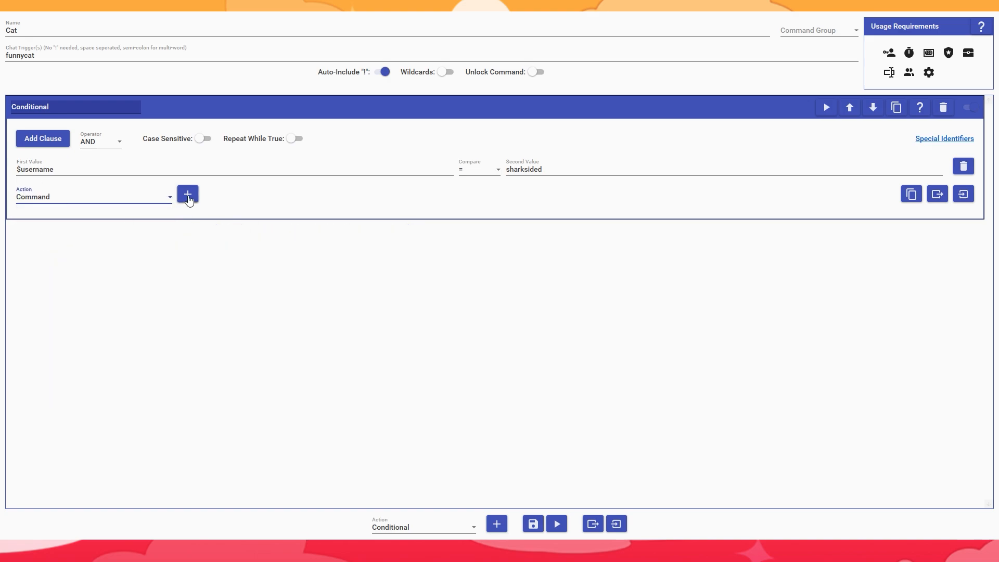
click(188, 197)
- Configure the nested Command action to run the Action Group command named cat
click(89, 285)
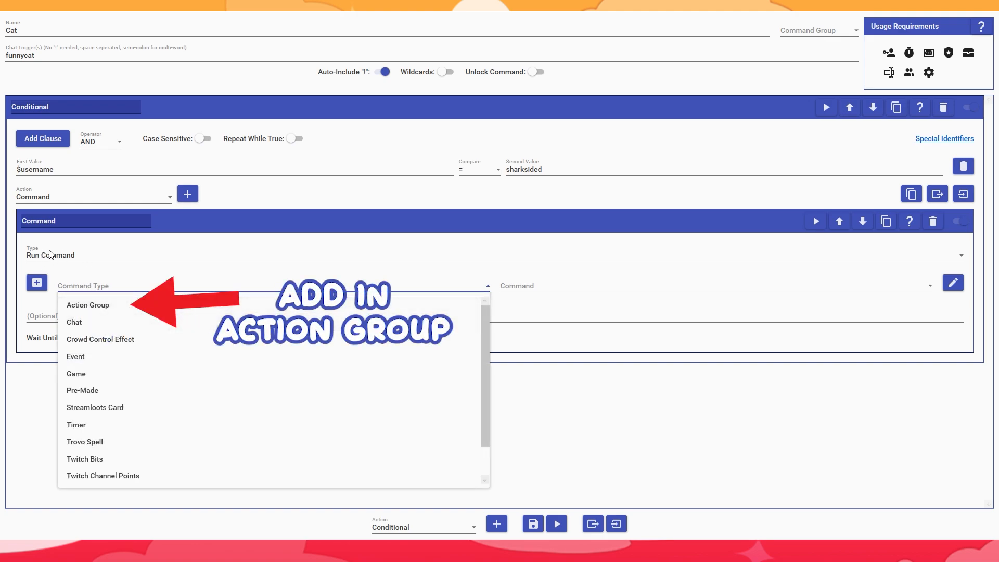
click(73, 256)
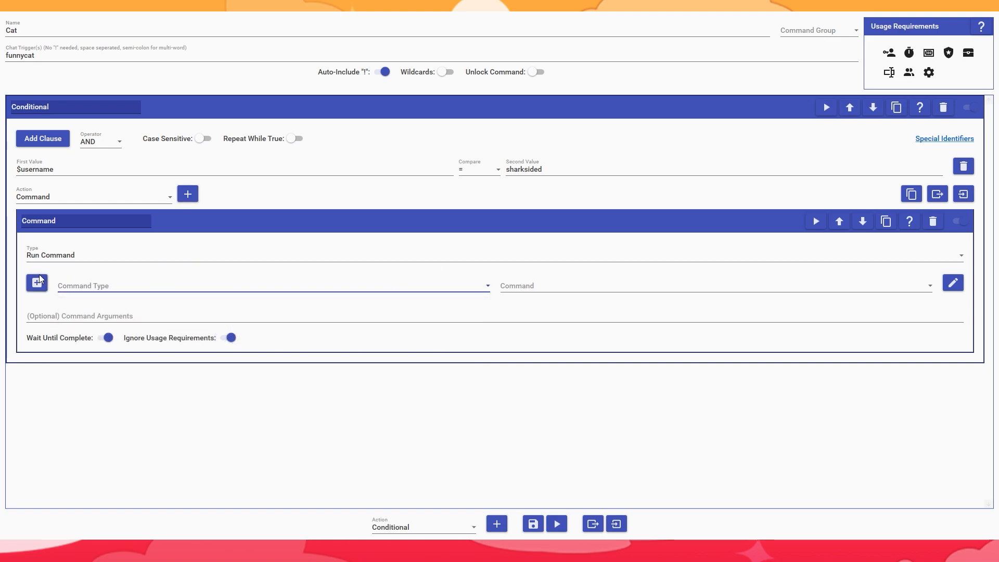
click(94, 288)
click(80, 307)
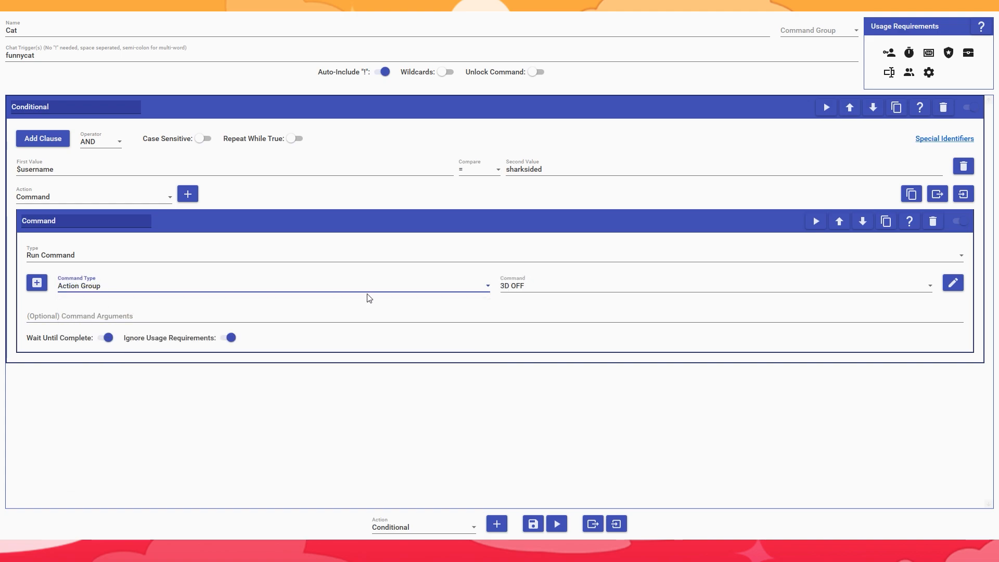
click(522, 288)
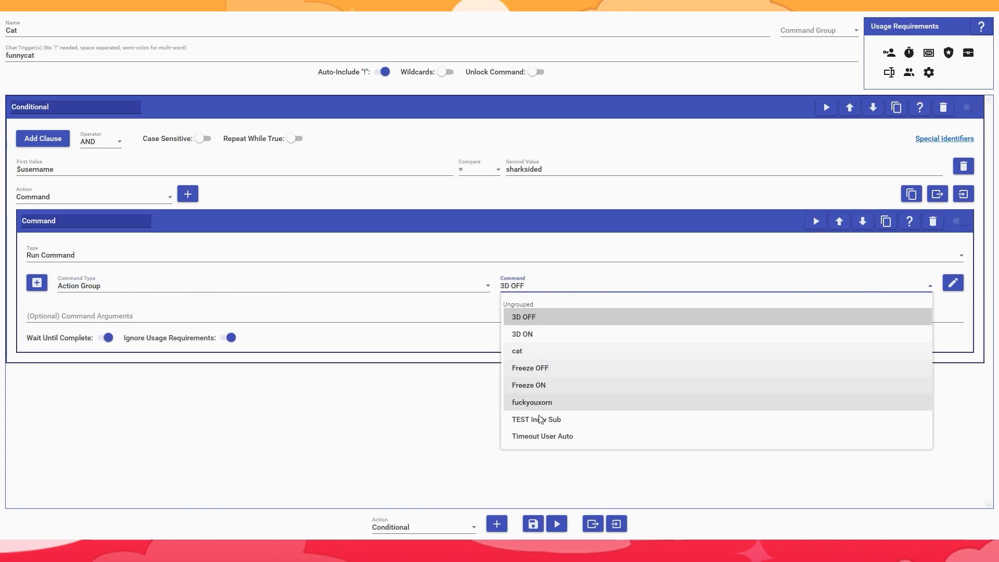
click(521, 351)
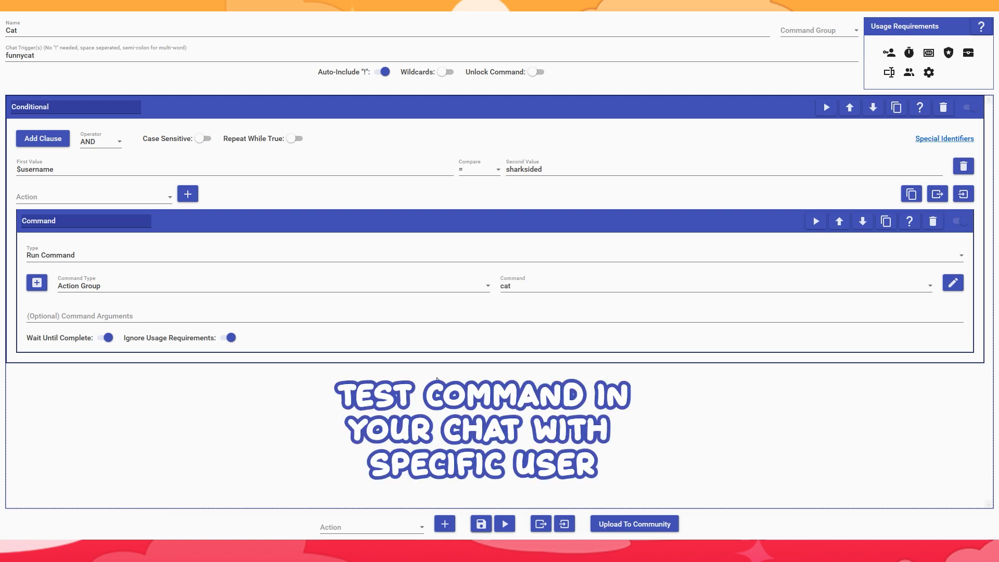
- Add a second clause to the Conditional action comparing $username with seconduser using the = operator
click(532, 166)
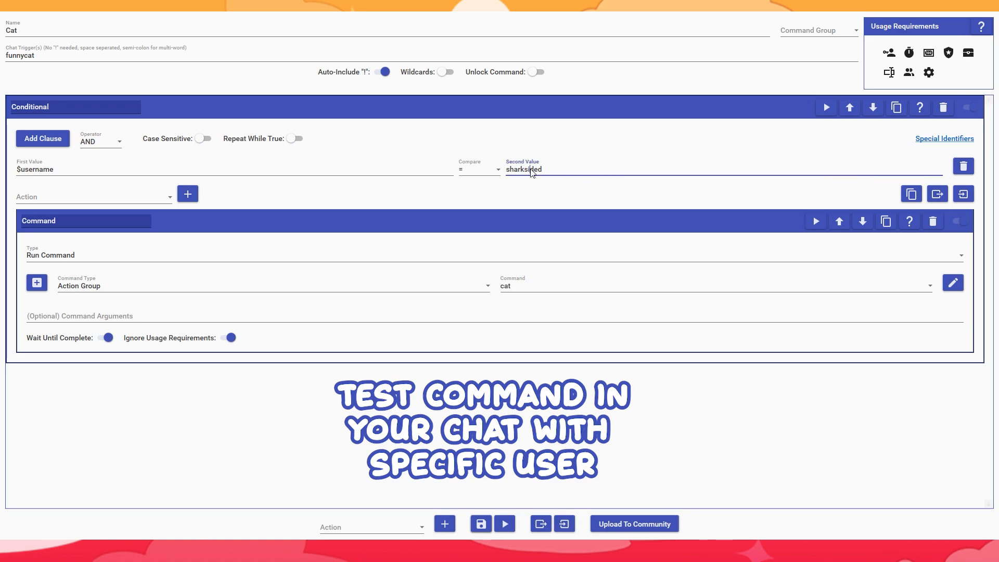
double_click(531, 169)
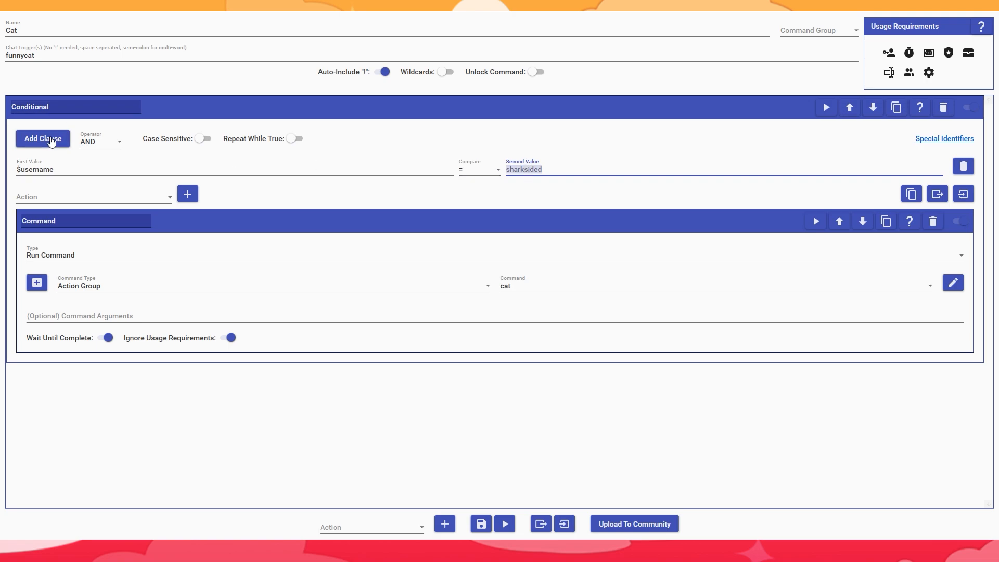
click(44, 138)
click(33, 193)
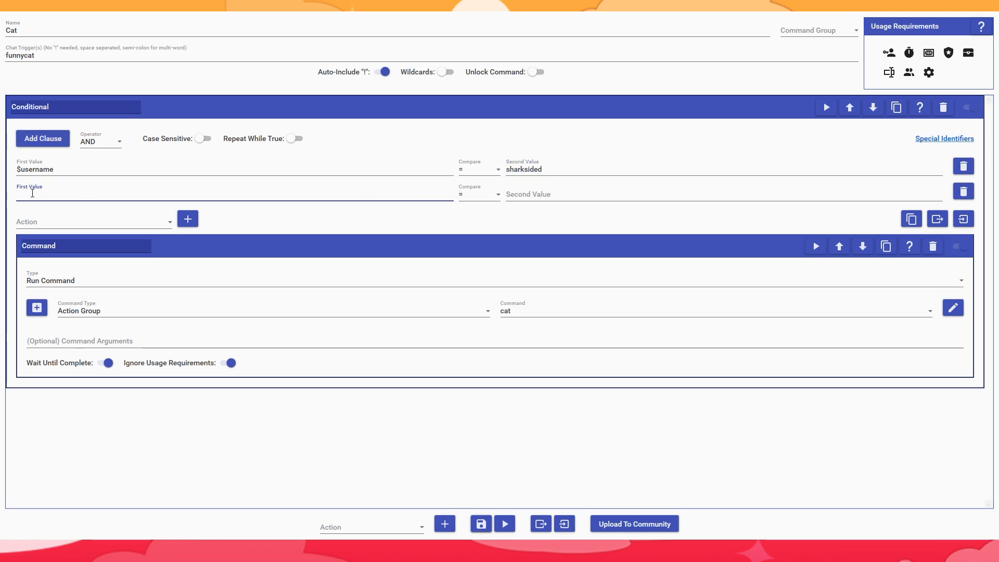
text($)
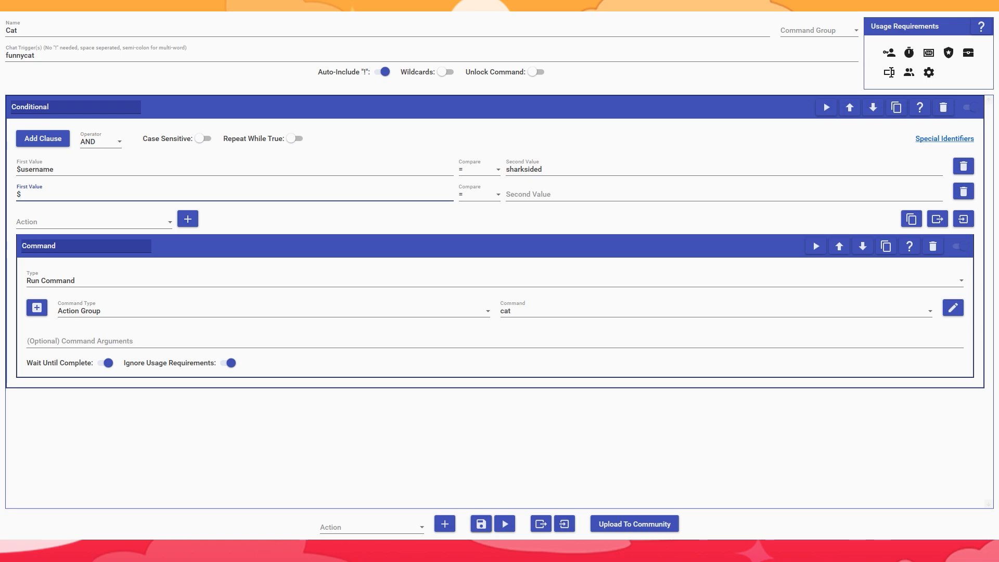
text(username)
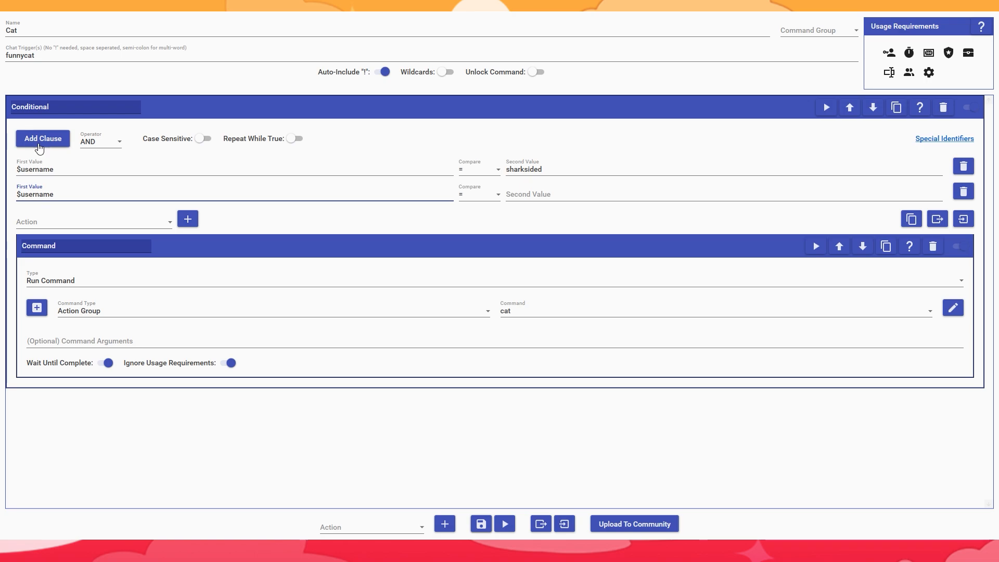
click(524, 194)
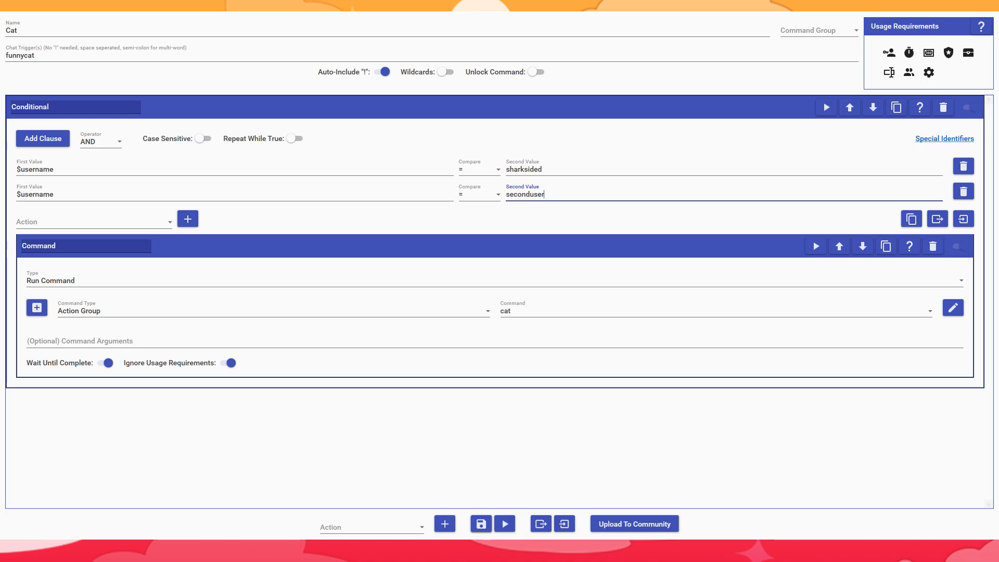
click(549, 170)
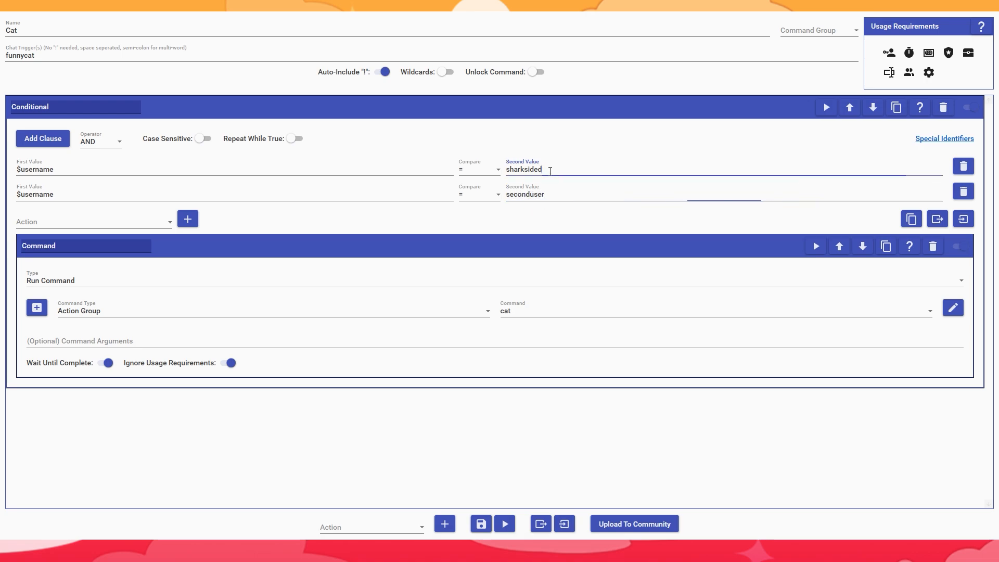
click(551, 193)
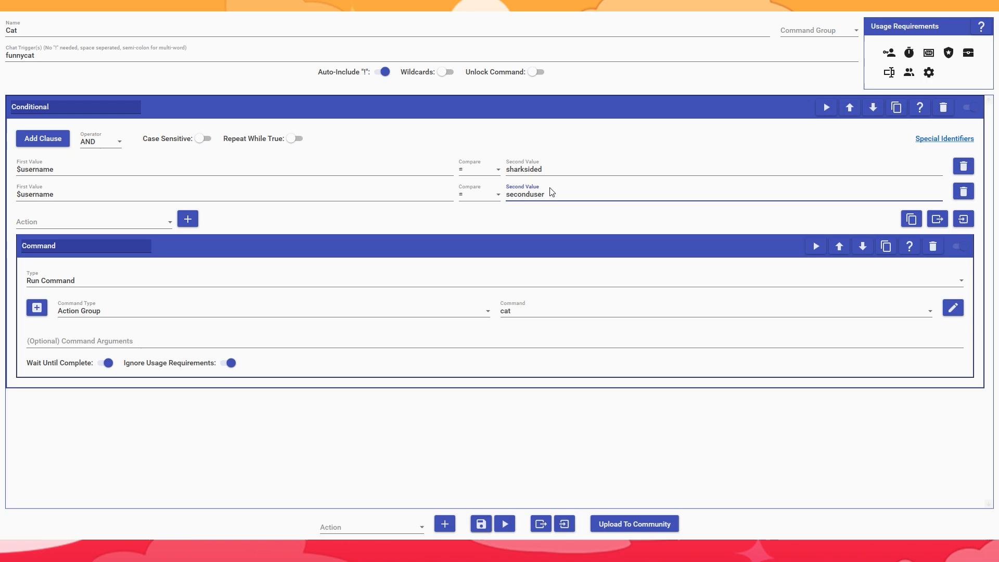